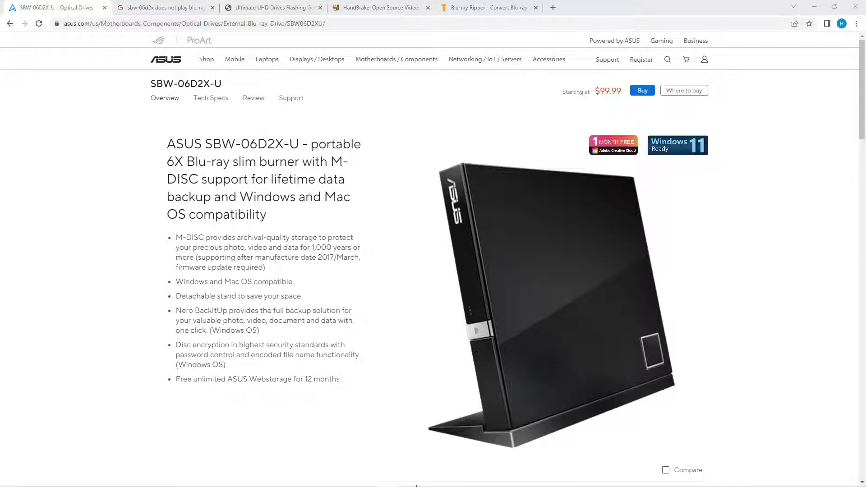
- Leave the ASUS SBW-06D2X-U product page ($99.99) and bring up File Explorer from the taskbar
mouse_move(354, 486)
left_click(237, 479)
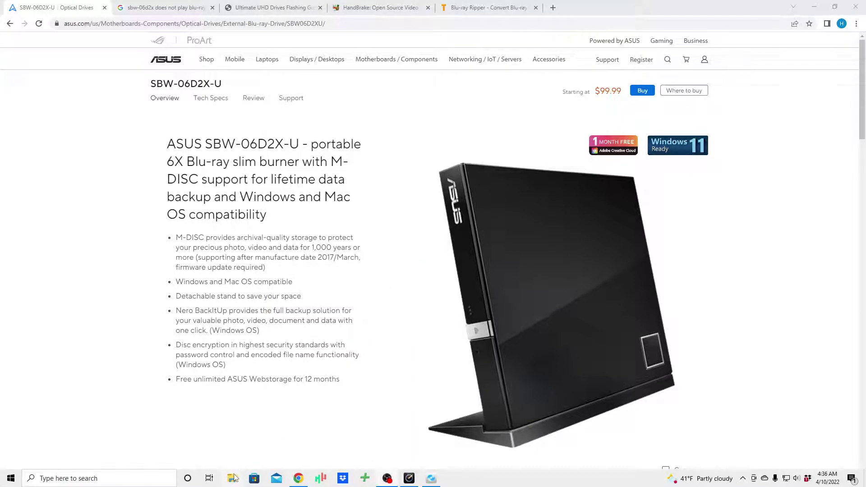
- Open the BD-RE disc in drive D: from the address-bar location list, then return to Quick access
left_click(233, 478)
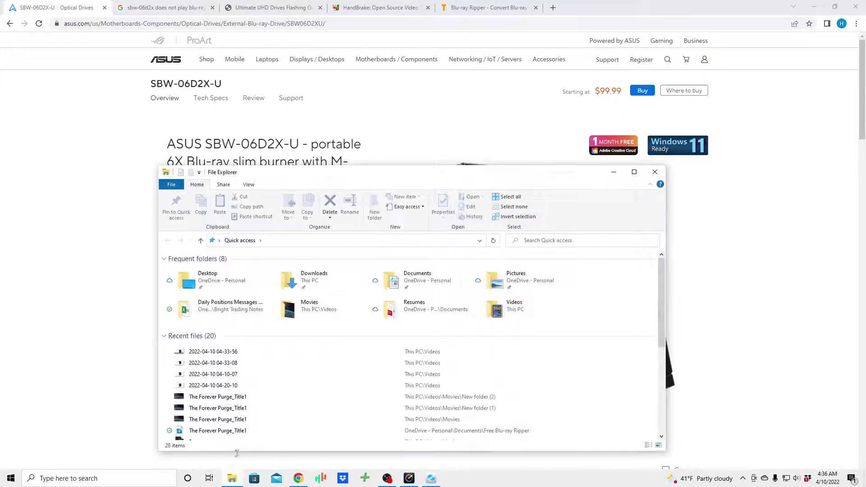
left_click(219, 241)
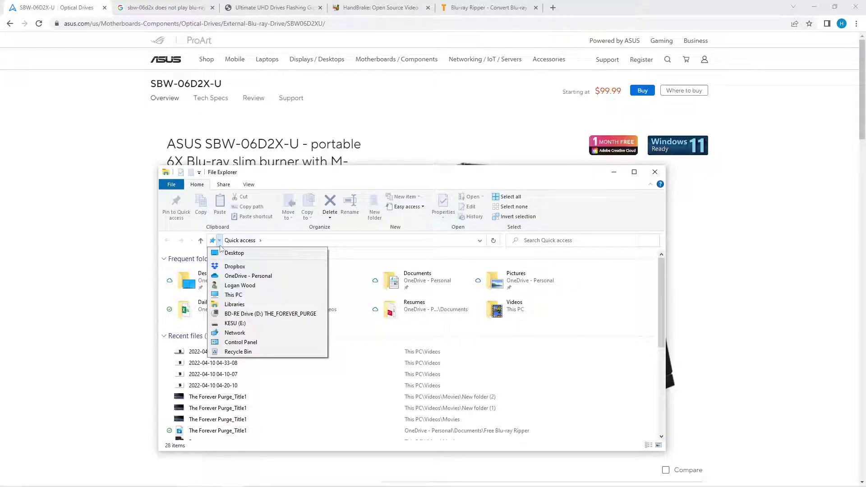
left_click(255, 315)
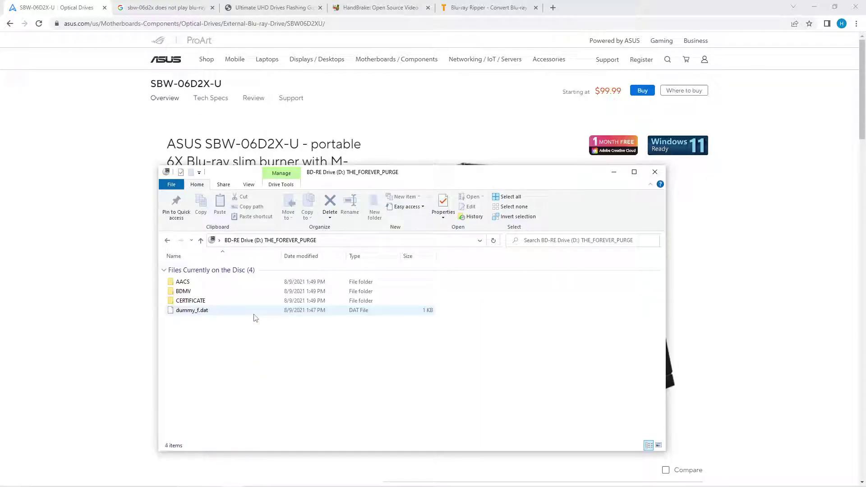
left_click(168, 241)
- On the Desktop listing, open BD-RE Drive (D:) THE_FOREVER_PURGE, go back, and bring up its actions
left_click(219, 241)
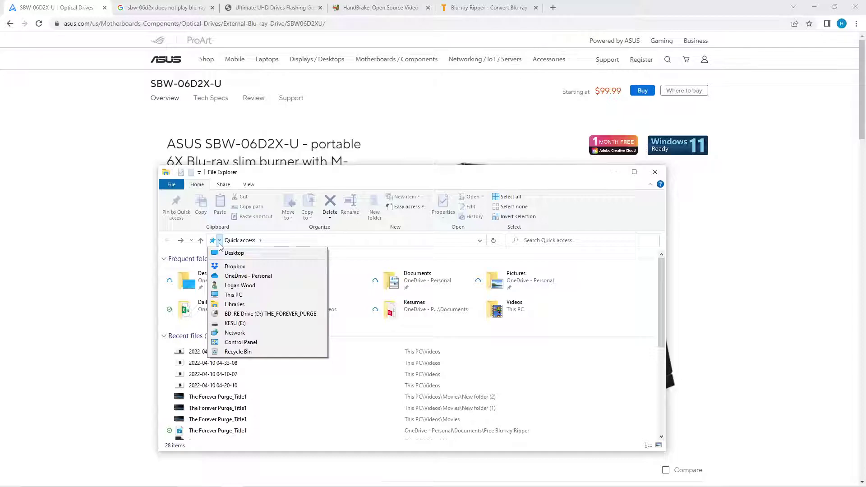
left_click(229, 253)
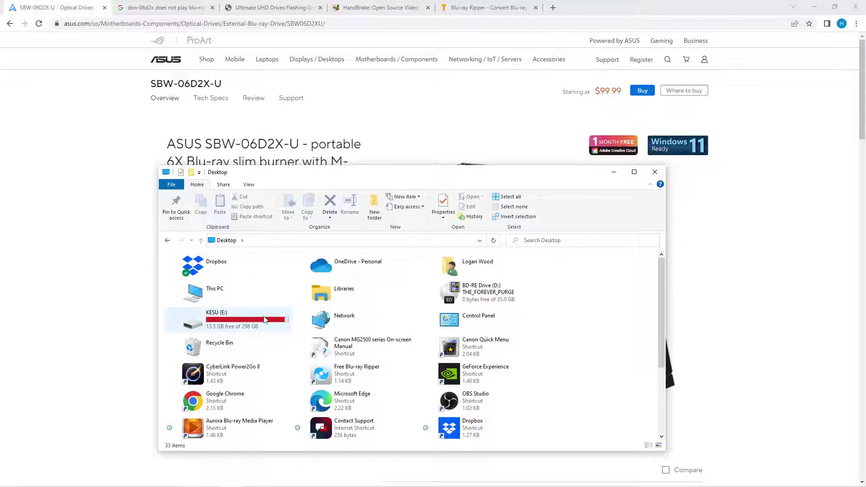
left_click(481, 289)
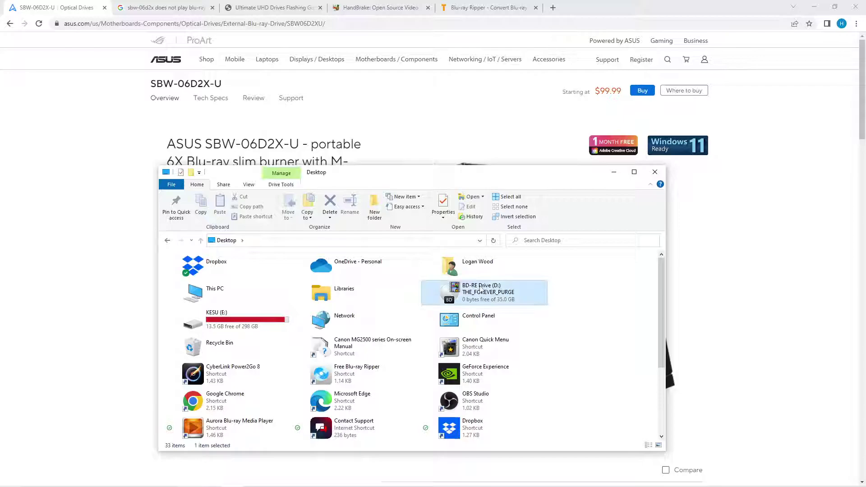
double_click(482, 290)
left_click(167, 241)
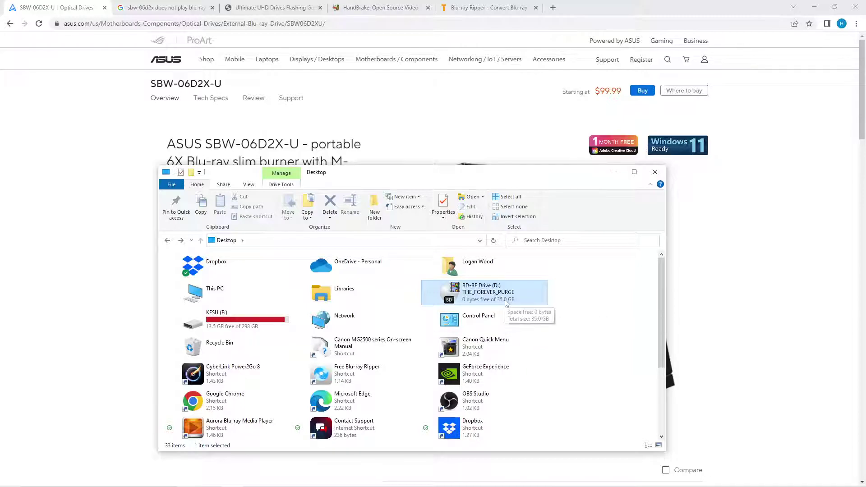
right_click(495, 292)
- Check the disc's properties (35.0 GB used), browse its AACS folder, then return to the ASUS page
left_click(395, 430)
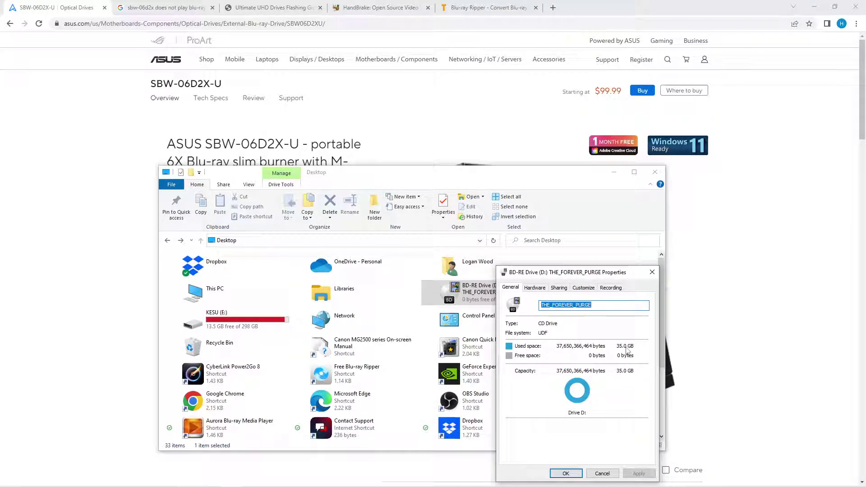
left_click(651, 272)
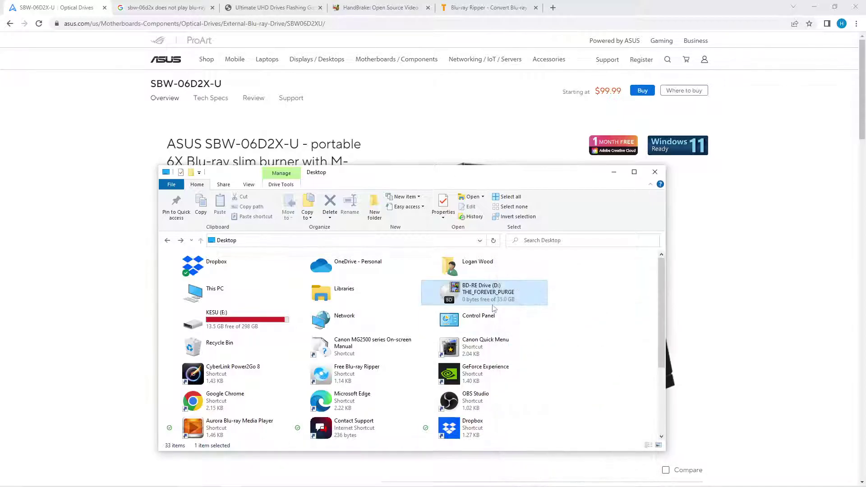
double_click(482, 292)
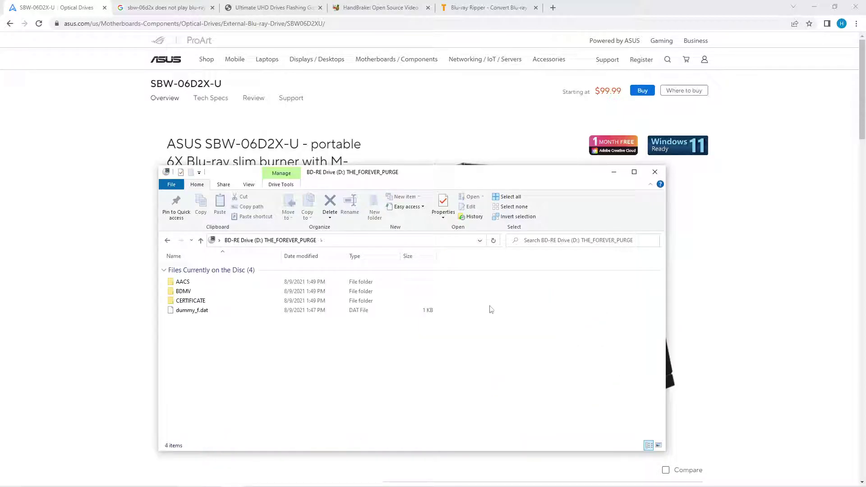
double_click(182, 282)
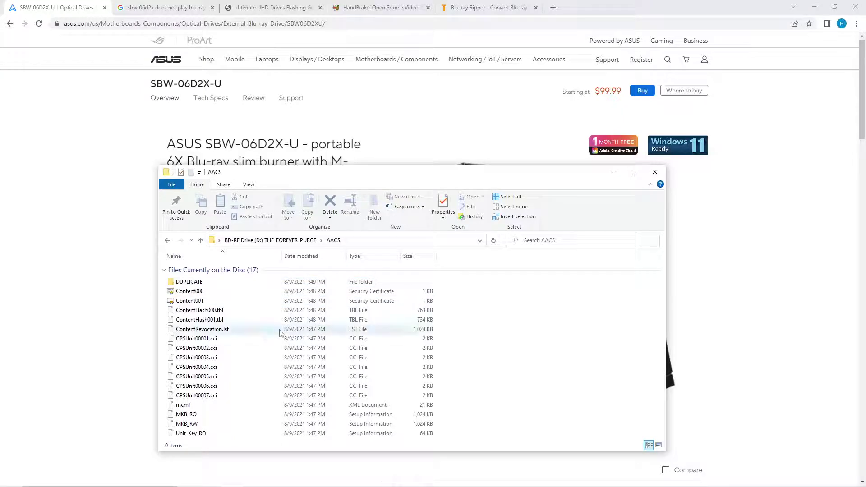
left_click(168, 241)
left_click(117, 154)
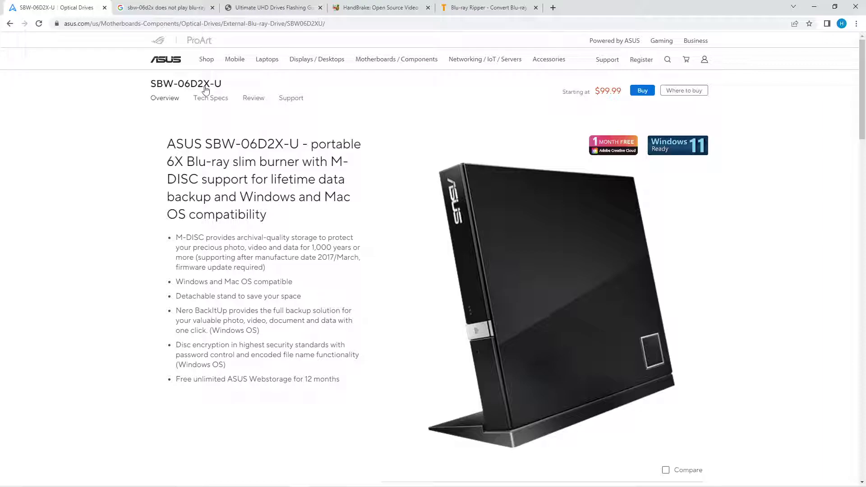
- Switch to the Google results for 'sbw-06d2x does not play blu-ray'
left_click(162, 8)
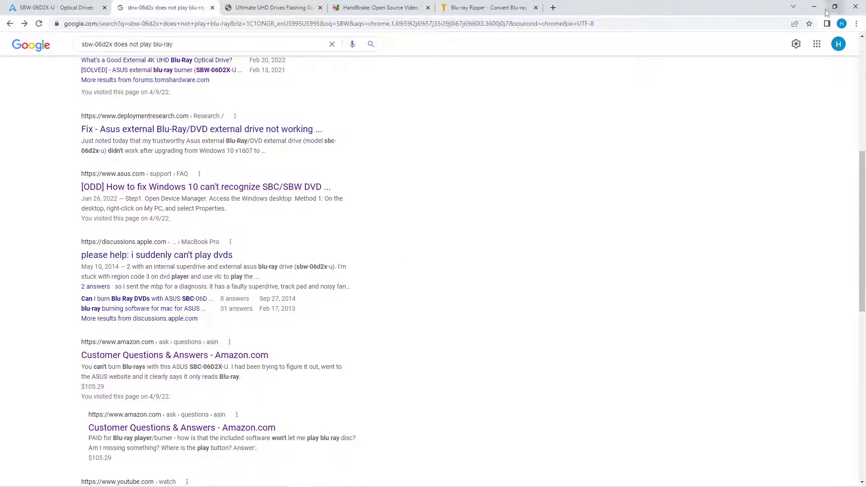
left_click(812, 7)
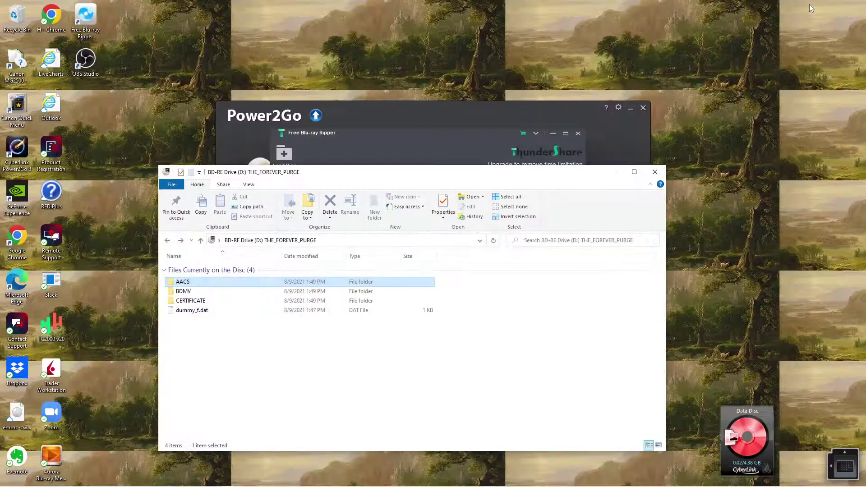
left_click(612, 174)
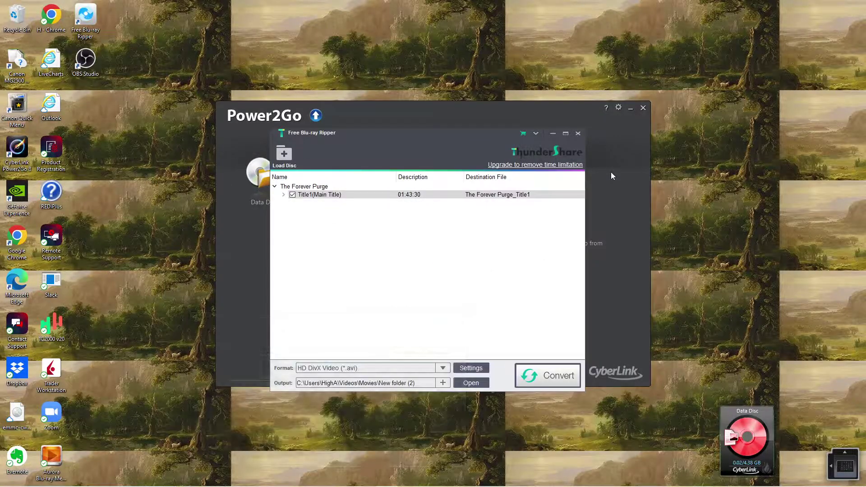
left_click(553, 133)
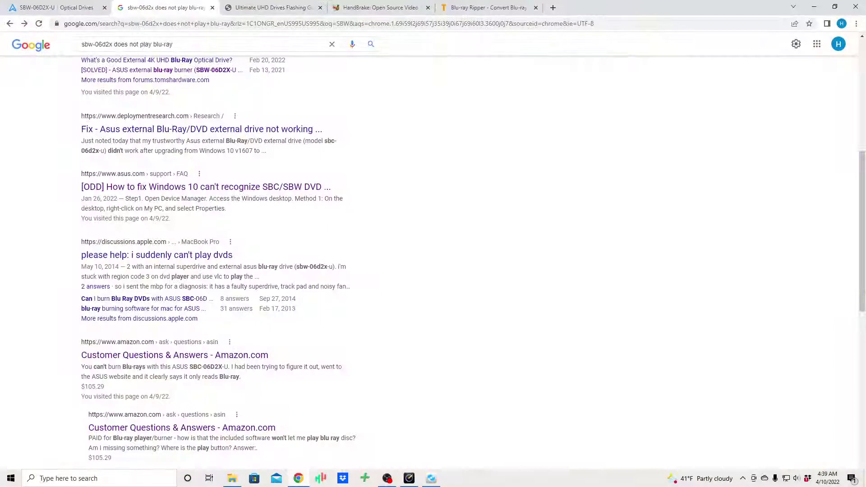
- Look over the MakeMKV UHD flashing guide and HandBrake tabs, ending on the Blu-ray Ripper page
left_click(277, 7)
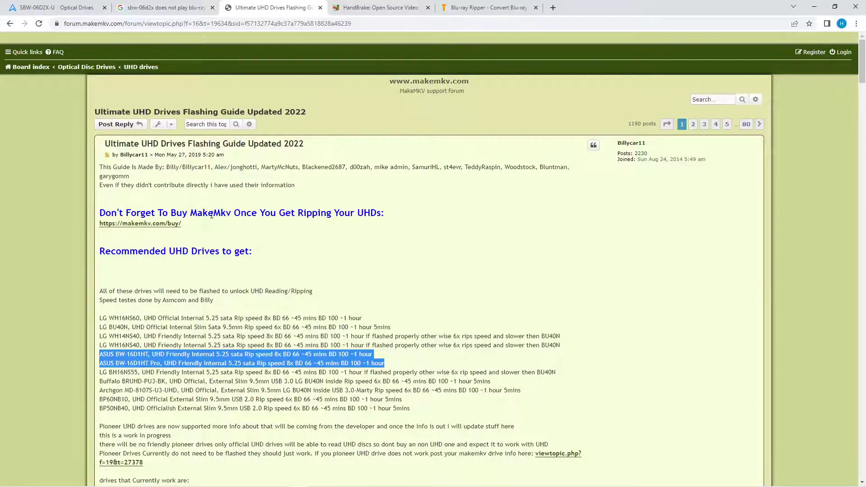
left_click(365, 9)
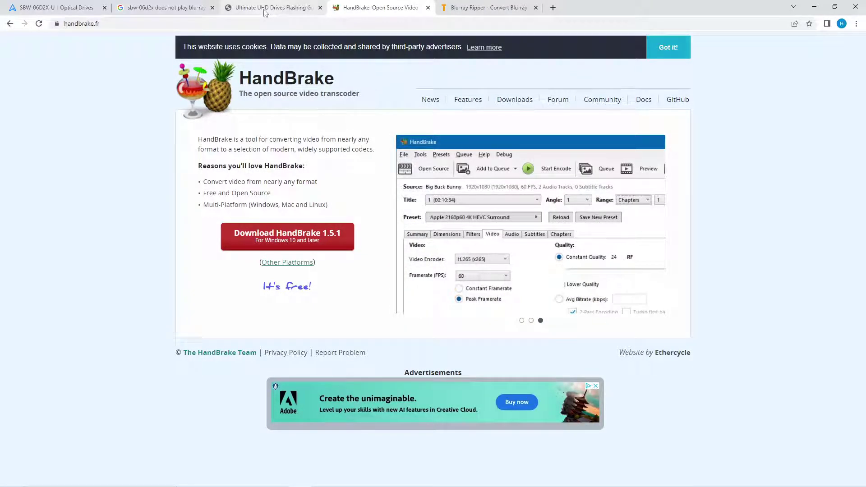
left_click(266, 9)
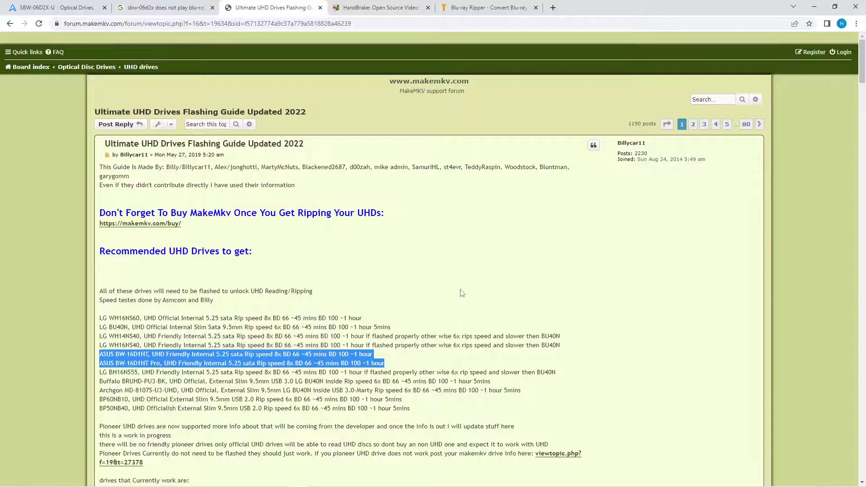
left_click(485, 8)
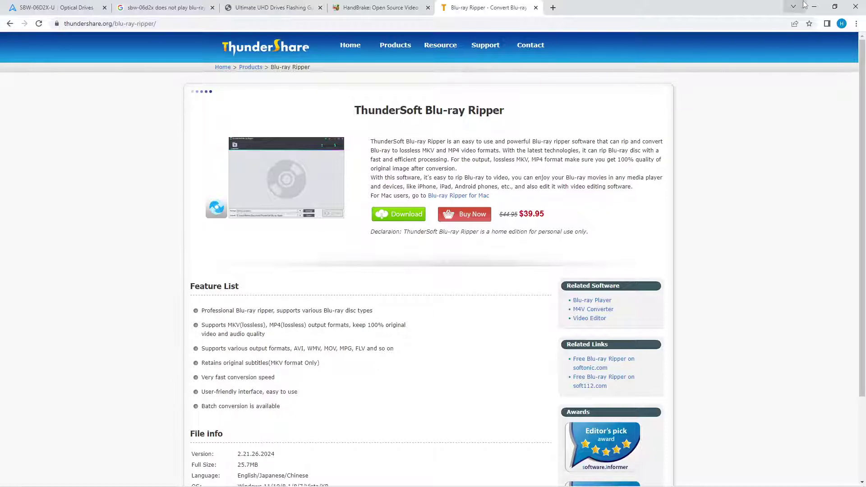
- Minimize the browser after reviewing the $39.95 Blu-ray Ripper purchase page
left_click(814, 9)
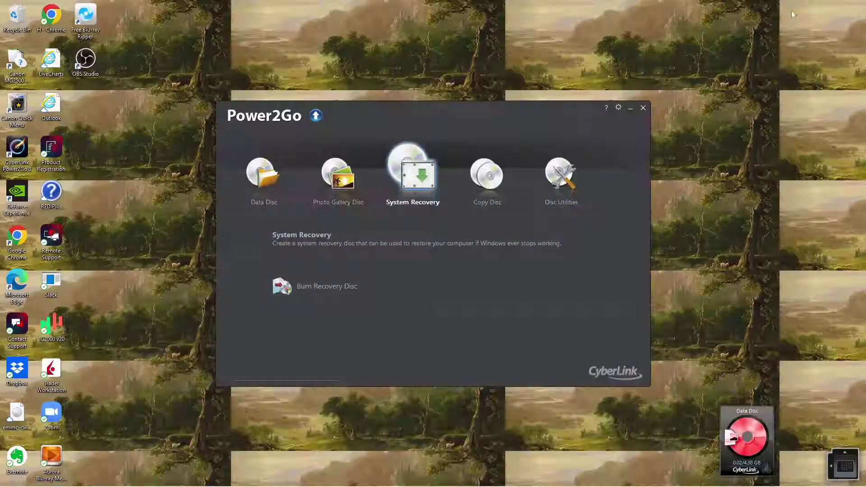
left_click(431, 479)
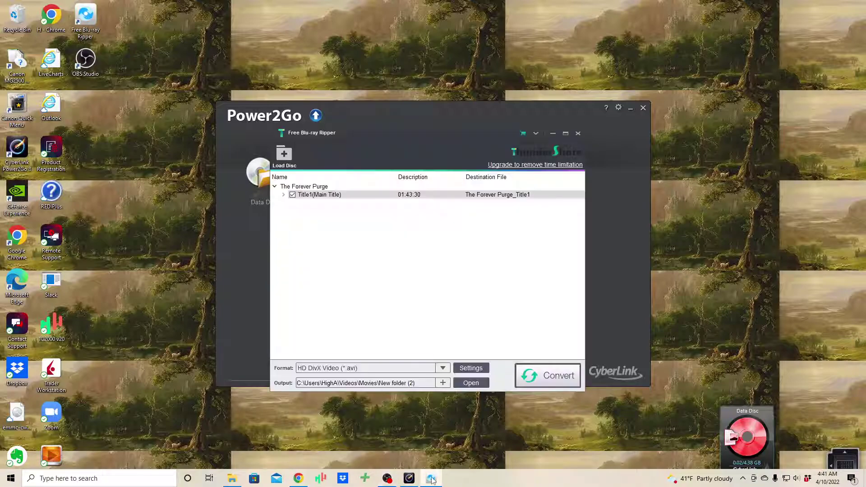
left_click(274, 186)
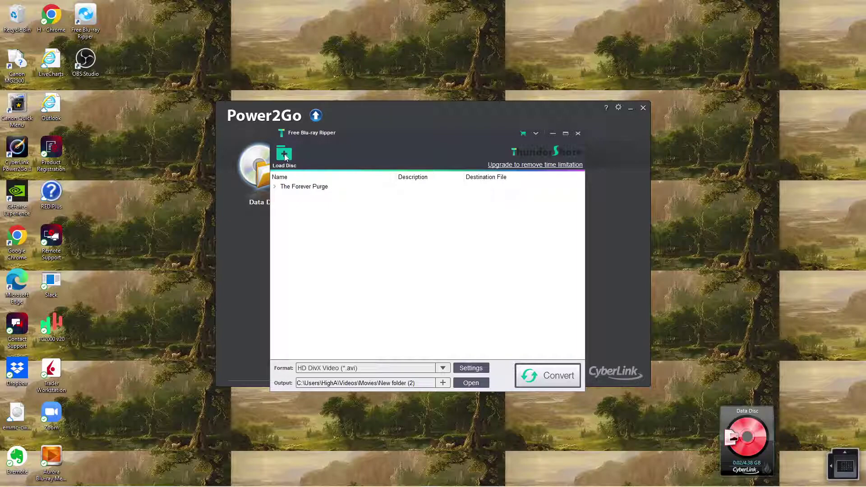
left_click(276, 187)
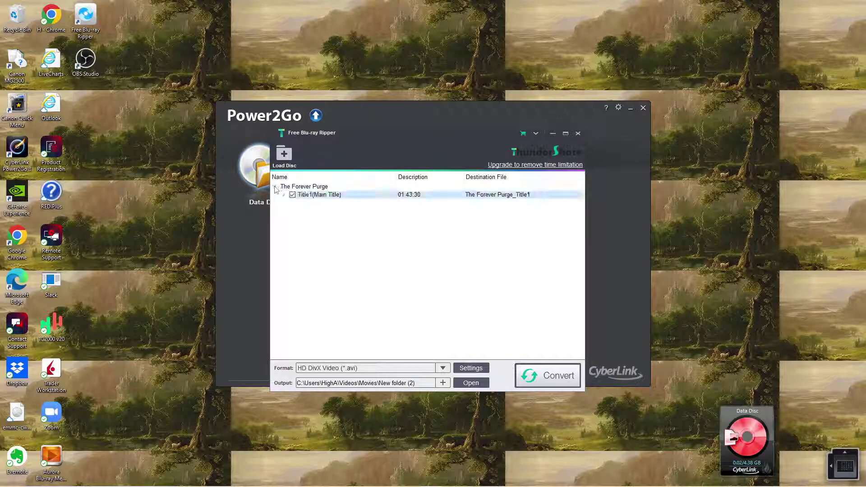
right_click(307, 197)
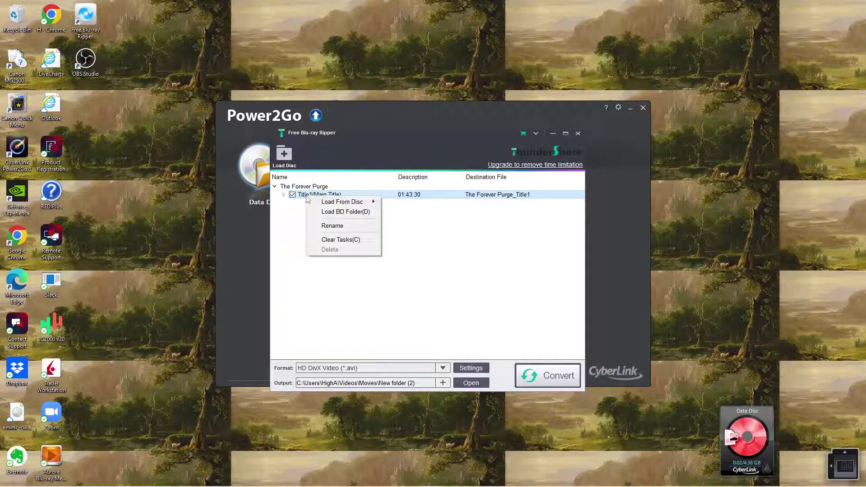
left_click(327, 226)
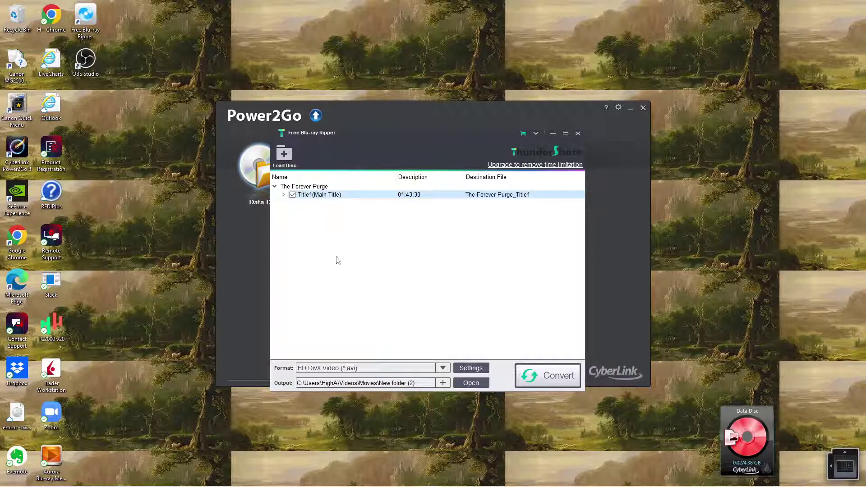
- Browse the output format categories keeping HD DivX Video (*.avi), then open the disc in File Explorer
left_click(443, 369)
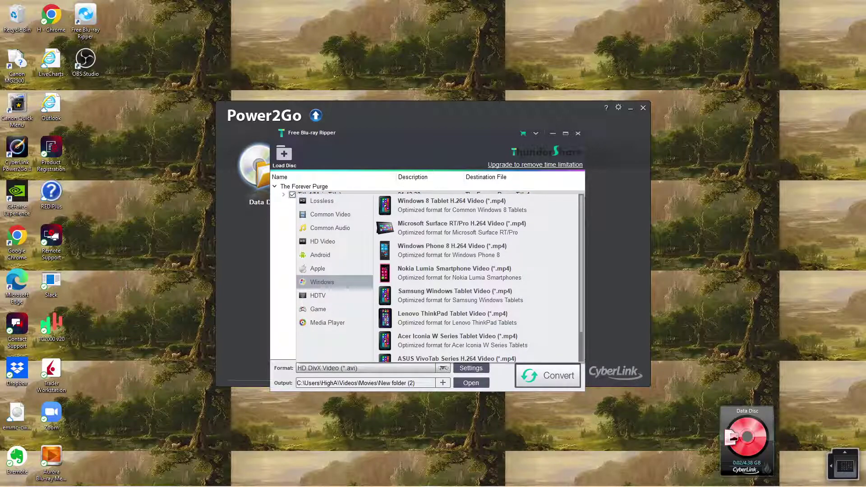
left_click(444, 368)
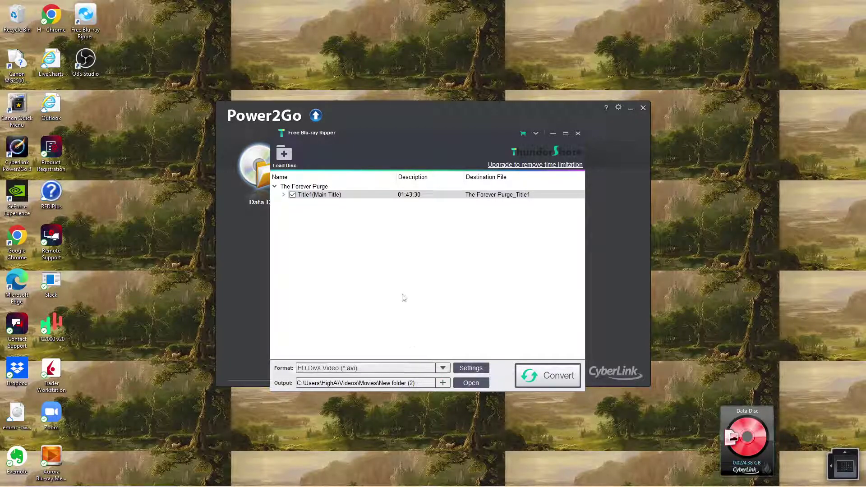
left_click(443, 368)
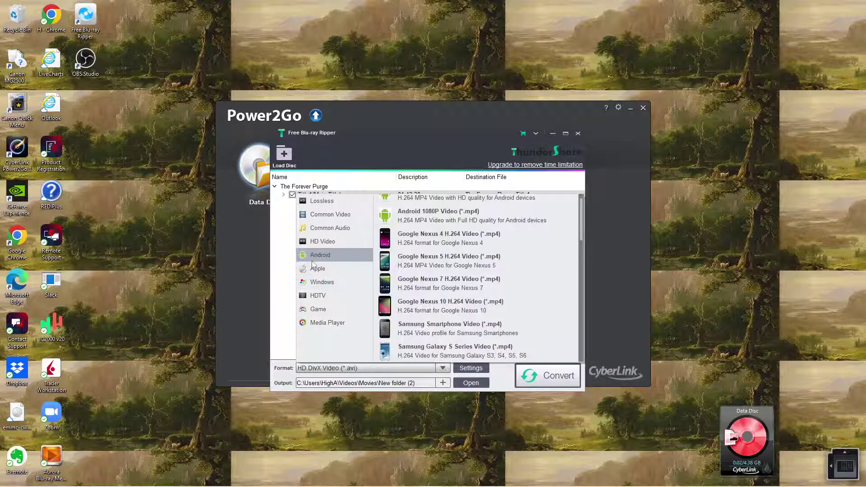
mouse_move(329, 203)
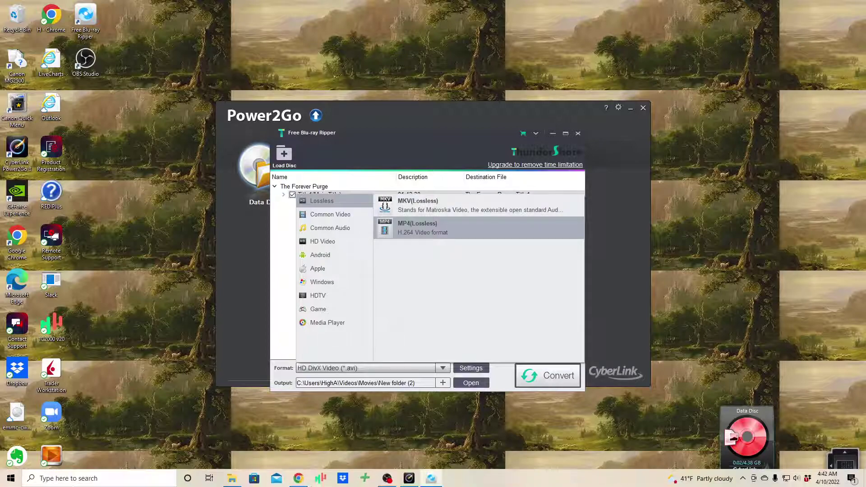
left_click(231, 480)
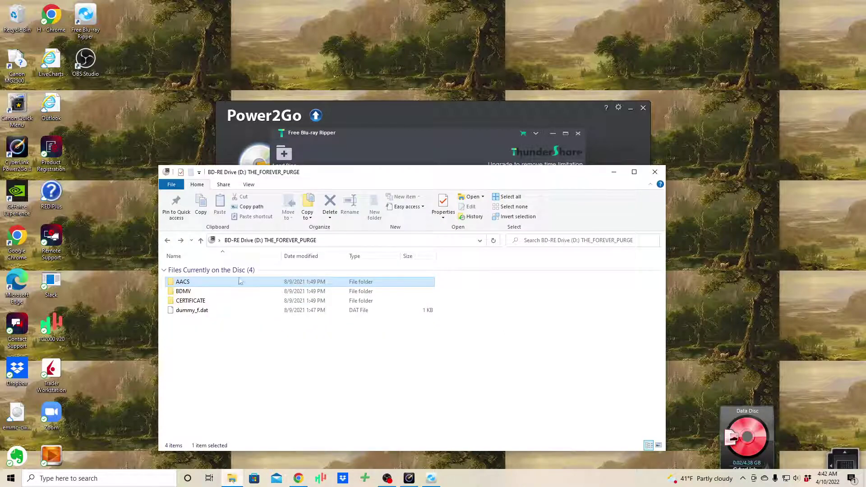
- Navigate from the disc back to Quick access and open the Videos > Movies folder
left_click(167, 240)
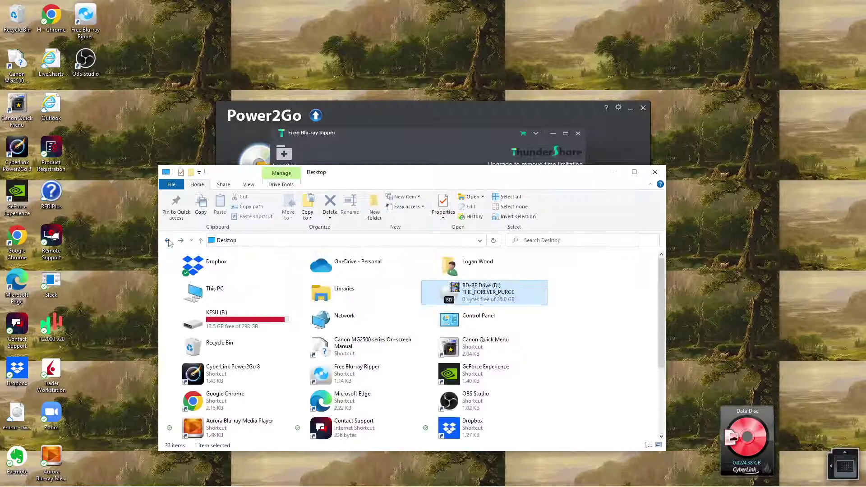
left_click(242, 241)
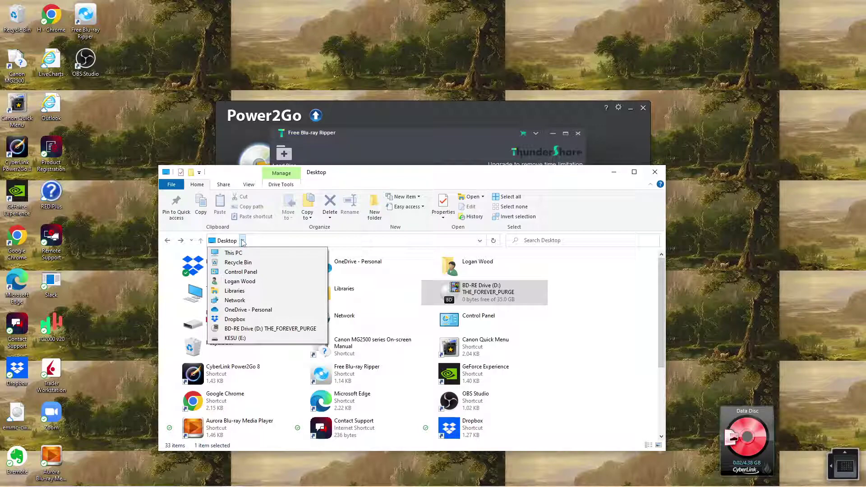
left_click(242, 241)
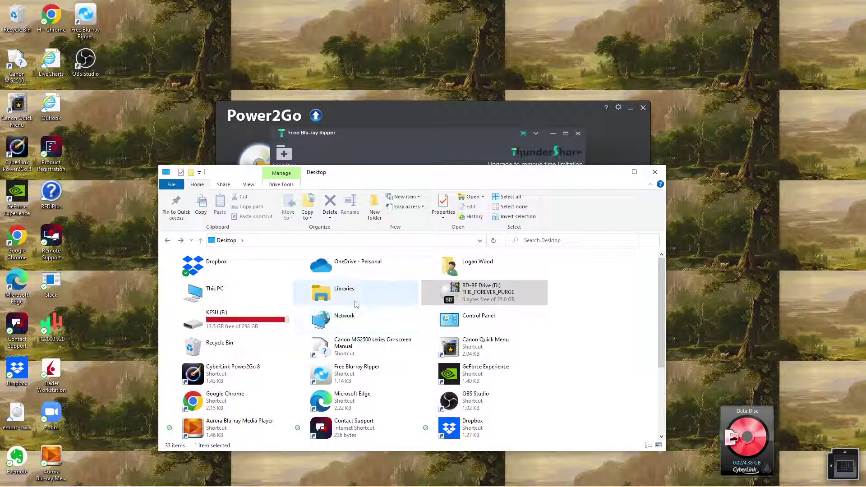
scroll(363, 316, "down", 3)
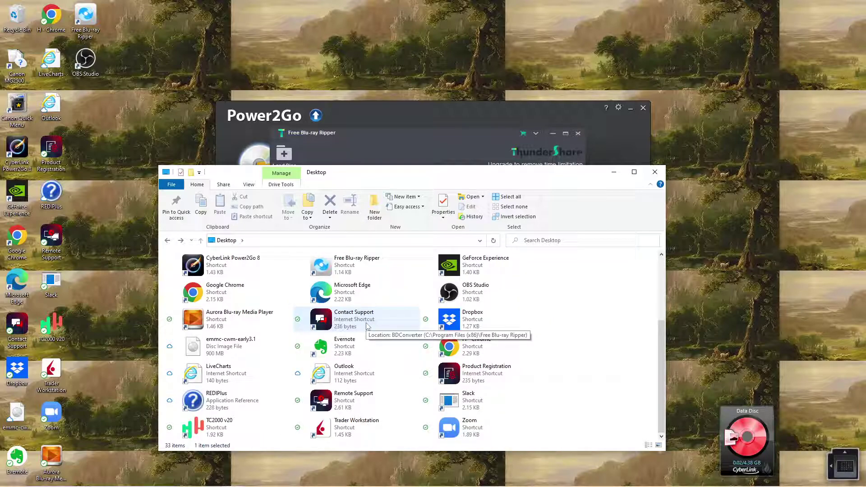
left_click(232, 240)
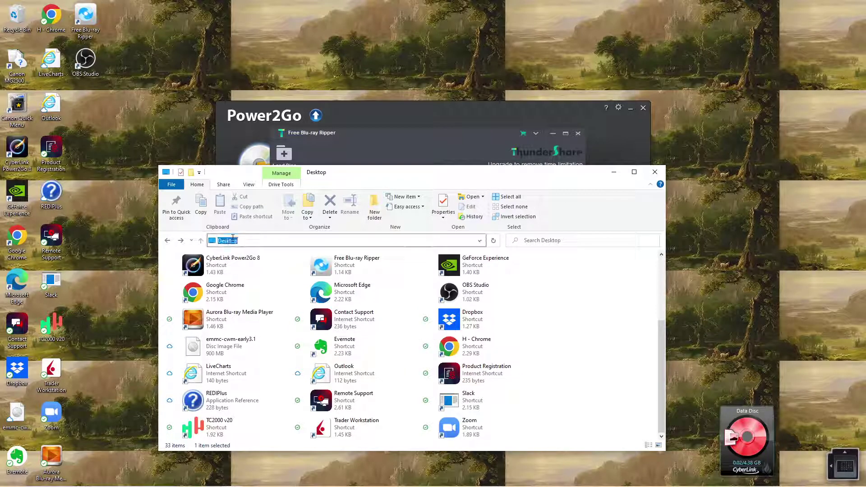
left_click(168, 242)
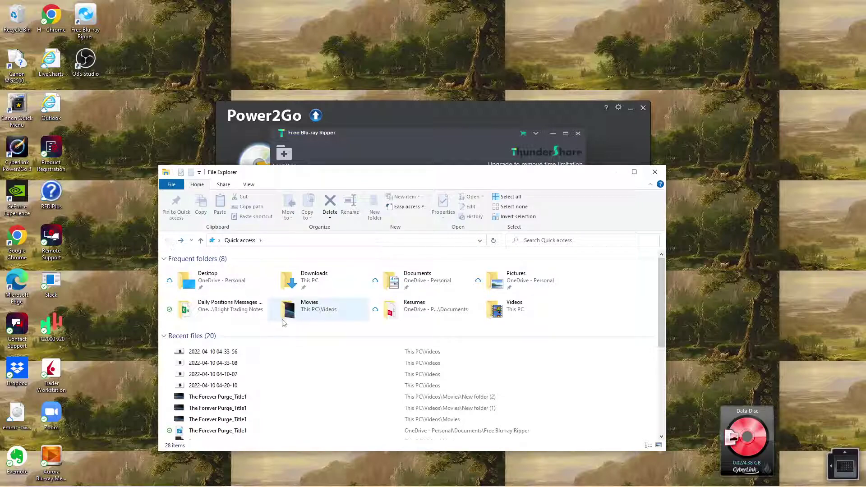
double_click(316, 313)
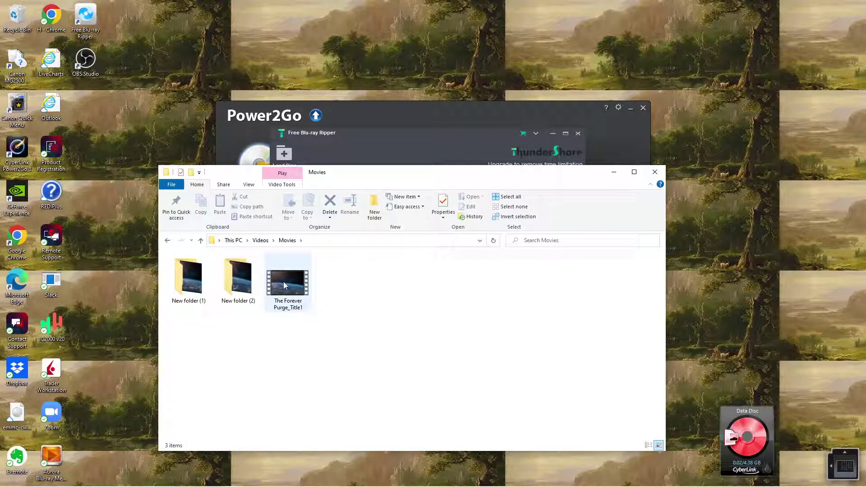
mouse_move(284, 286)
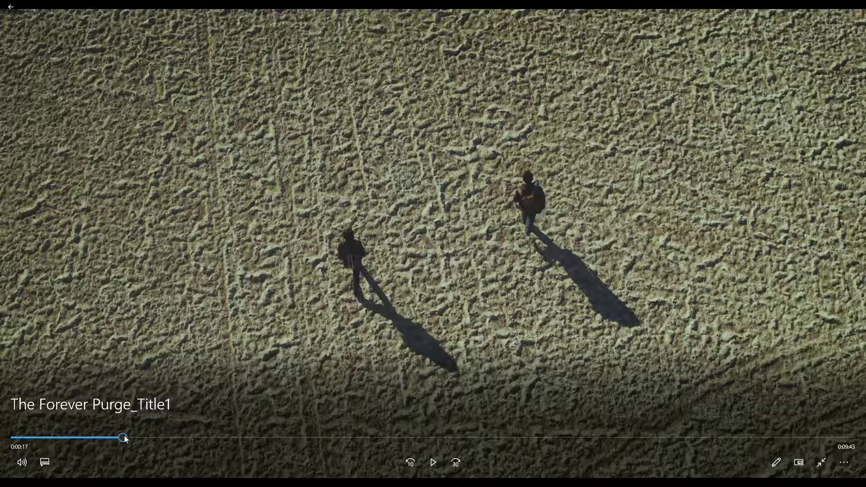
left_click(9, 9)
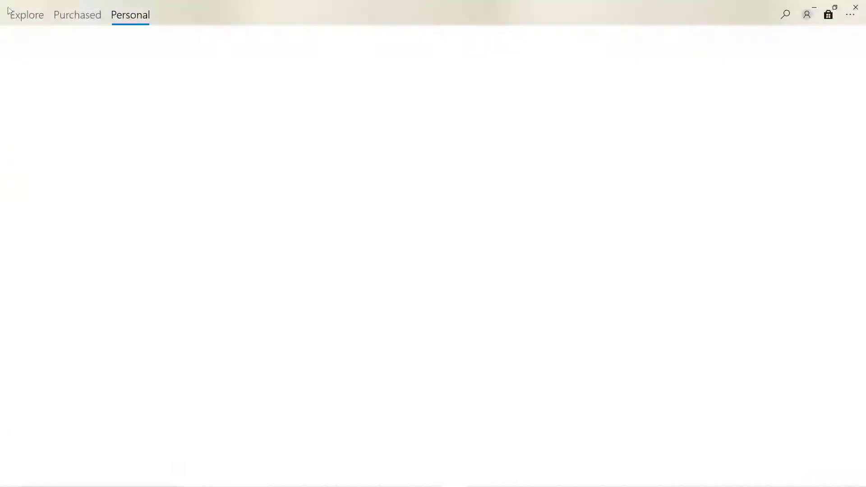
- Close Movies & TV and view the properties of New folder (1)
left_click(856, 8)
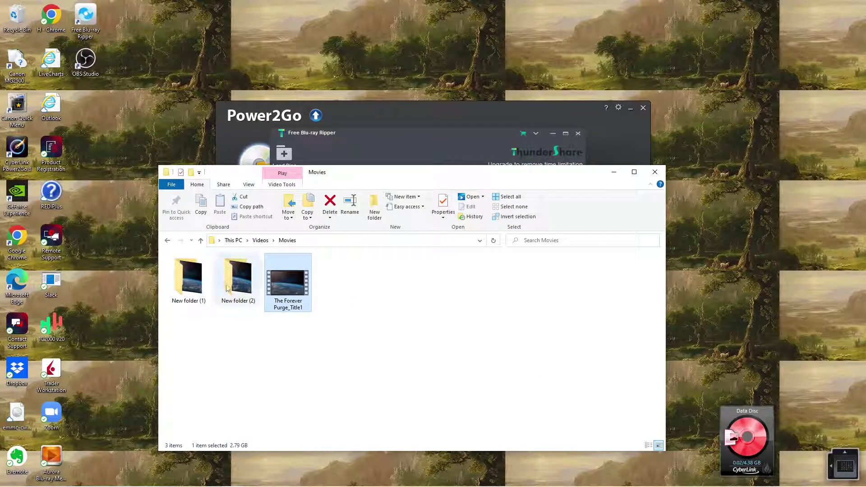
right_click(184, 274)
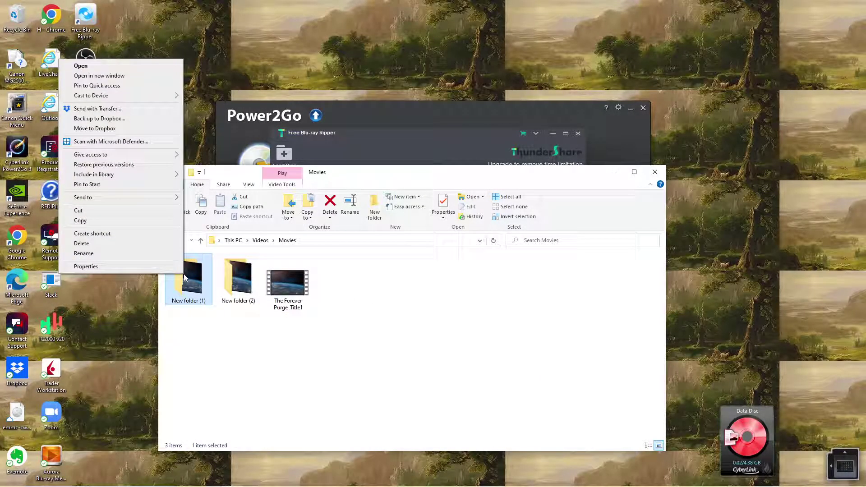
left_click(138, 267)
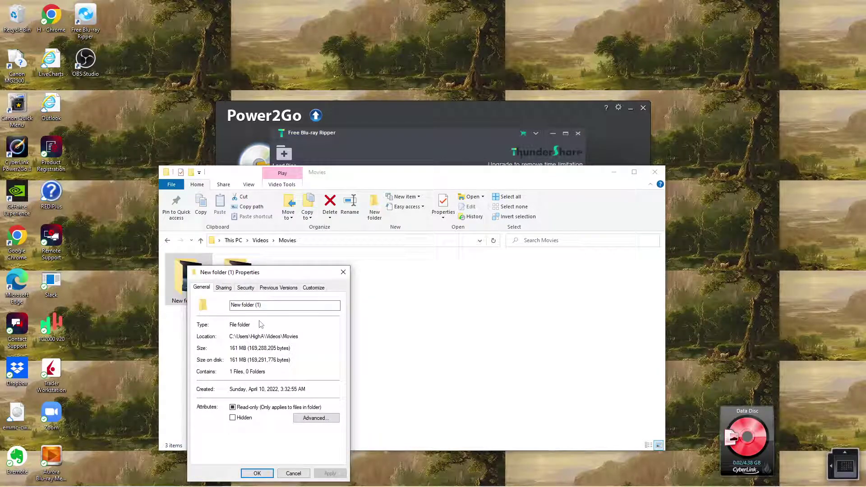
left_click(343, 272)
- Open New folder (1) and check its The Forever Purge_Title1 is a 161 MB WMV
double_click(197, 284)
right_click(198, 283)
left_click(136, 275)
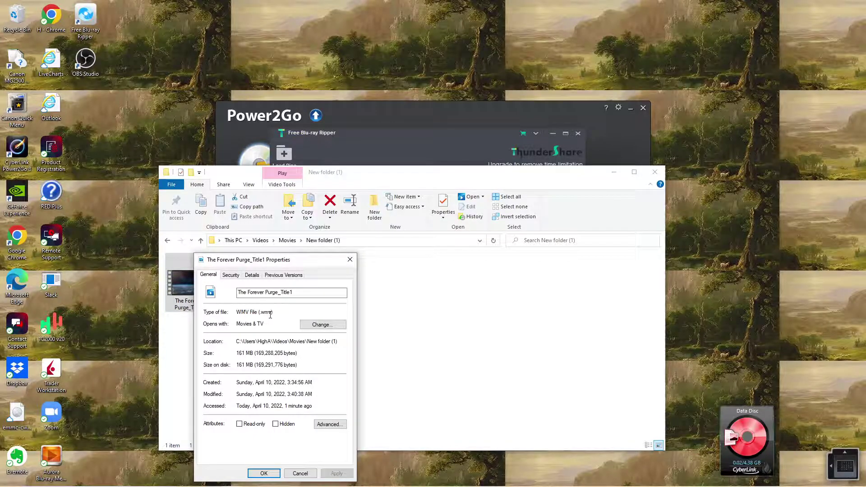
left_click(350, 259)
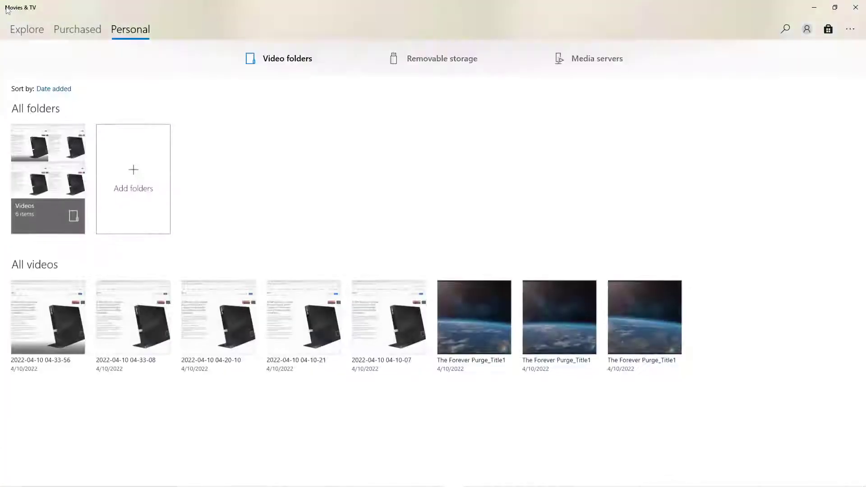
- Close the video app, open New folder (2) and confirm The Forever Purge_Title1 is a 586 MB AVI
left_click(857, 8)
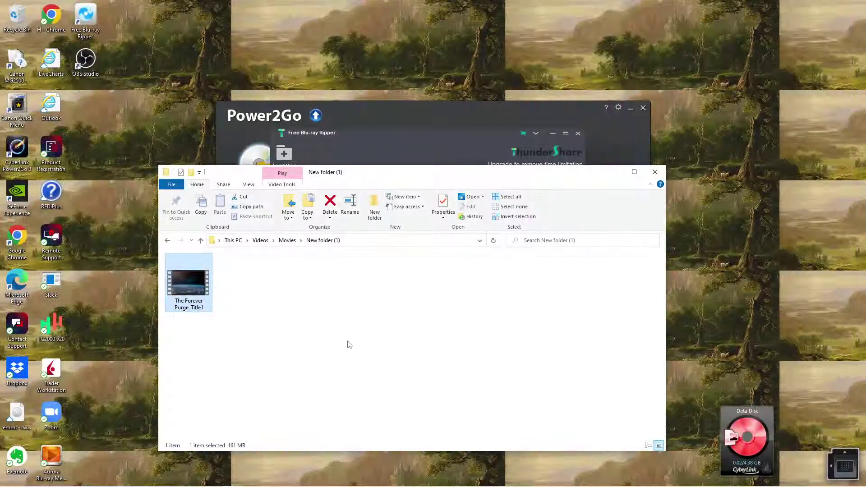
left_click(167, 241)
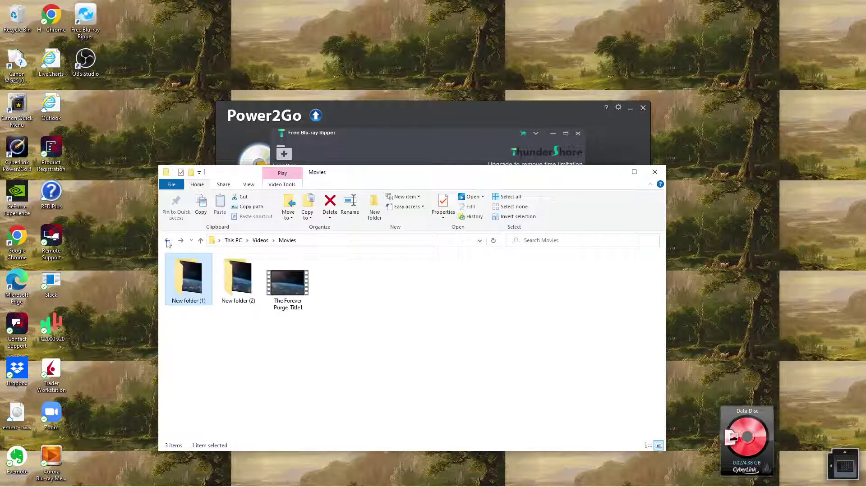
double_click(237, 278)
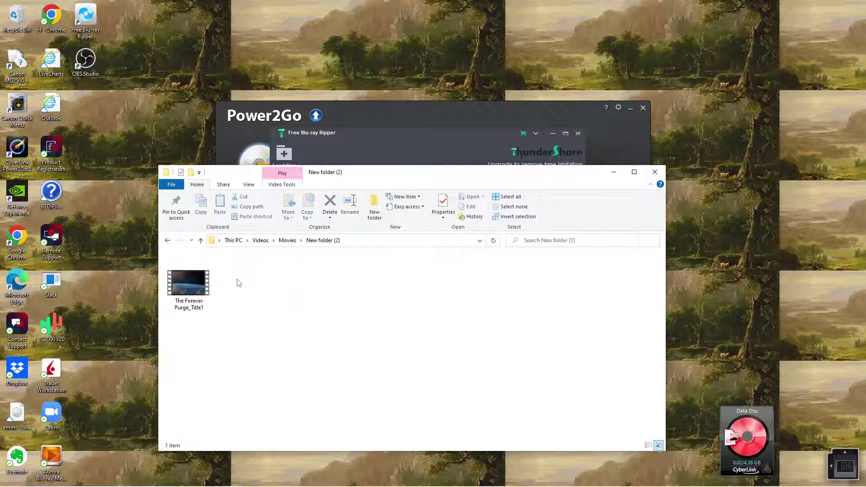
left_click(186, 283)
right_click(186, 282)
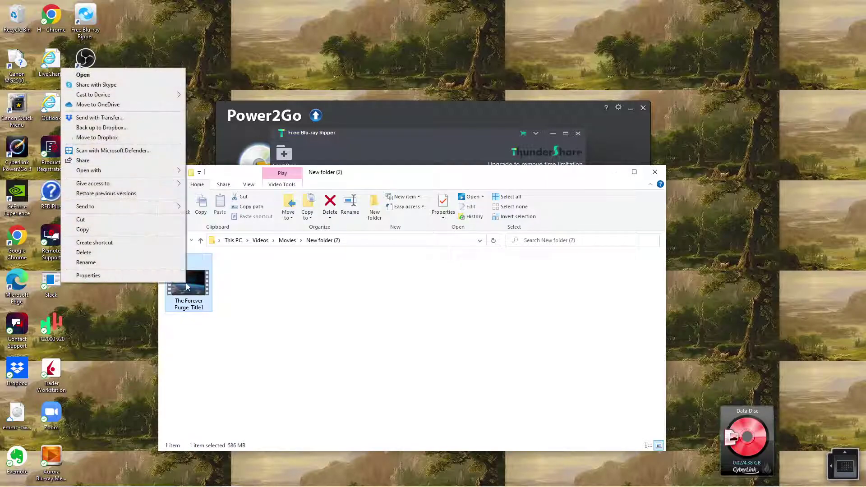
left_click(143, 275)
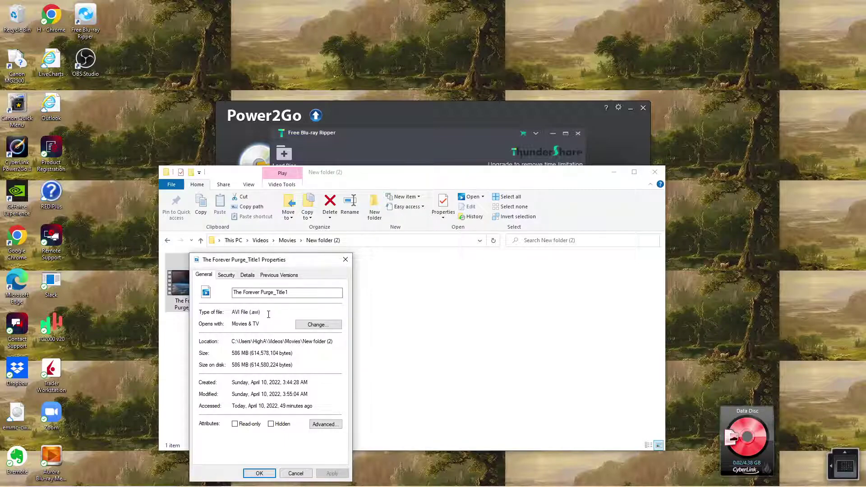
left_click(371, 134)
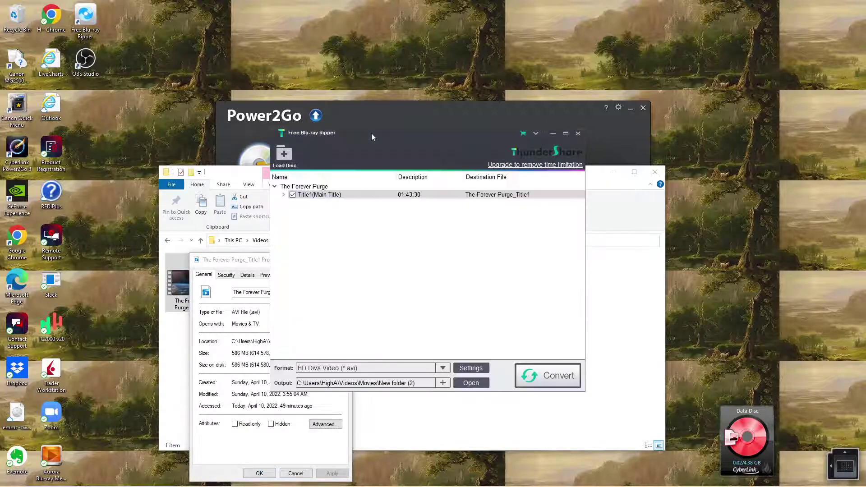
- Show the HD Video category of output formats, keeping HD DivX Video (*.avi) selected
left_click(433, 368)
left_click(316, 243)
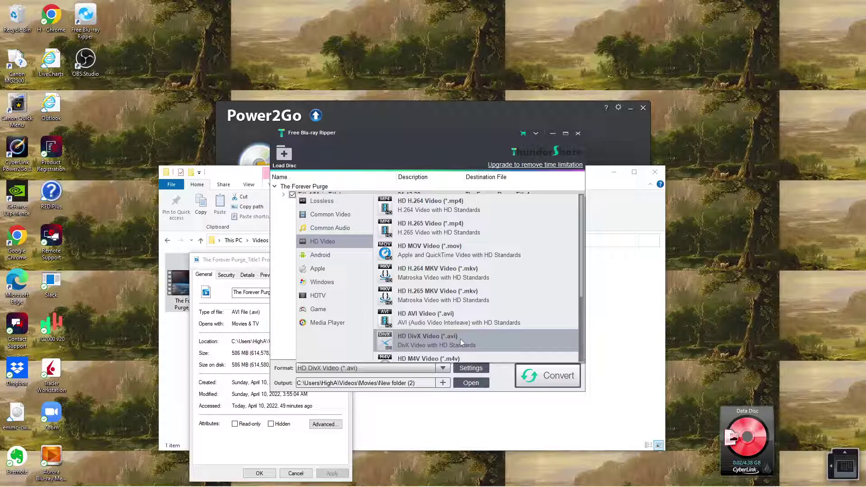
- Reopen The Forever Purge_Title1's file properties in File Explorer, then close them
left_click(430, 421)
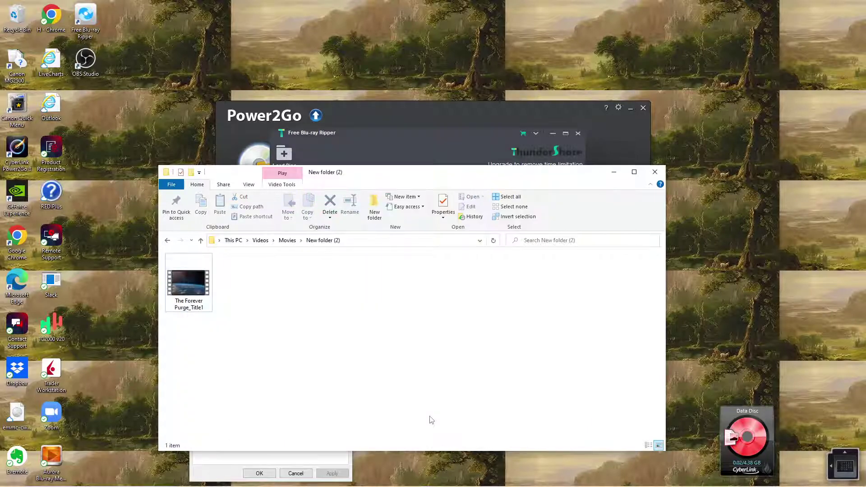
right_click(192, 284)
left_click(144, 274)
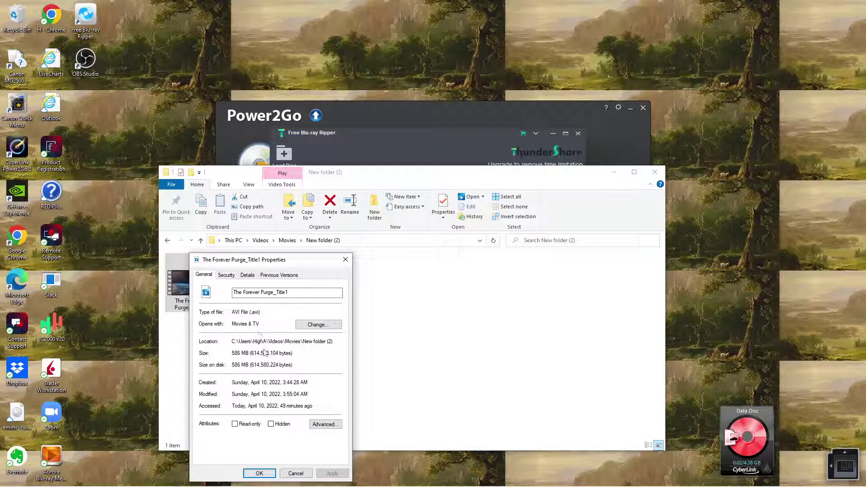
left_click(346, 261)
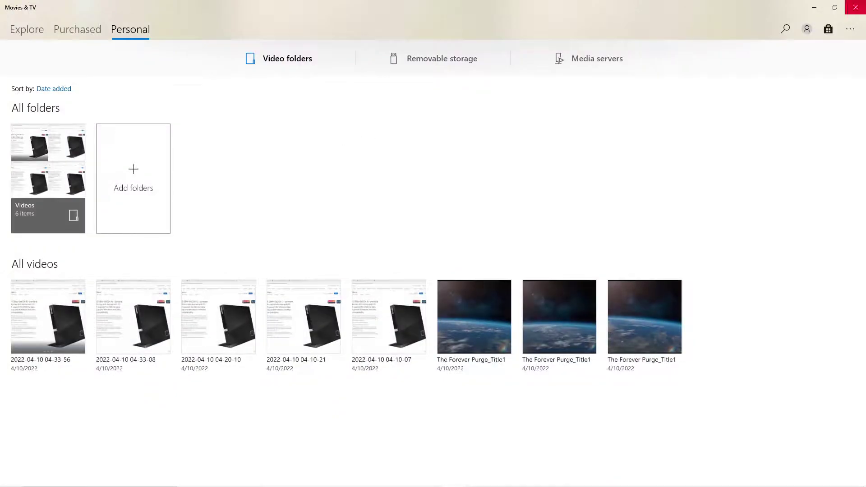
- Close Movies & TV to return to the 586 MB rip in New folder (2)
left_click(857, 8)
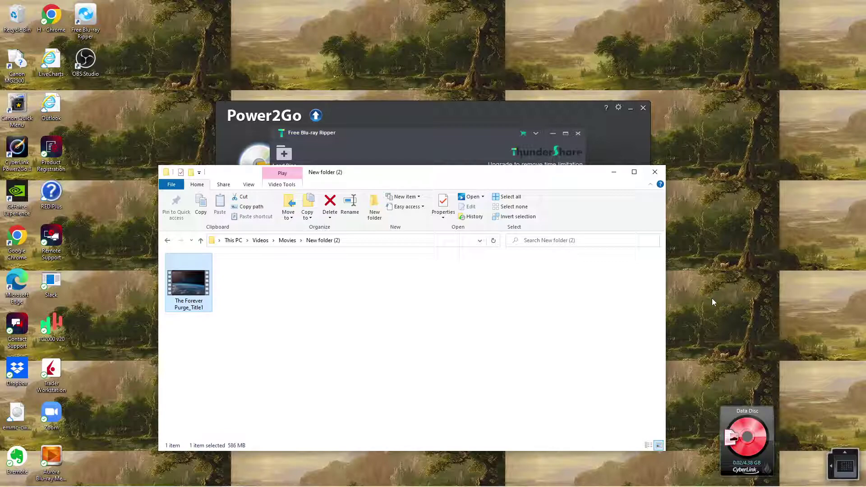
- Bring the Blu-ray Ripper to the front and drop down its output format list
left_click_drag(384, 133, 385, 131)
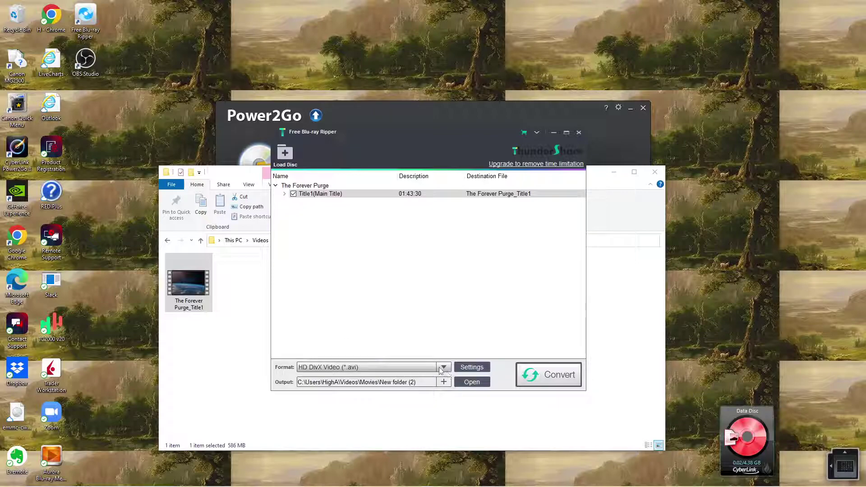
left_click(444, 367)
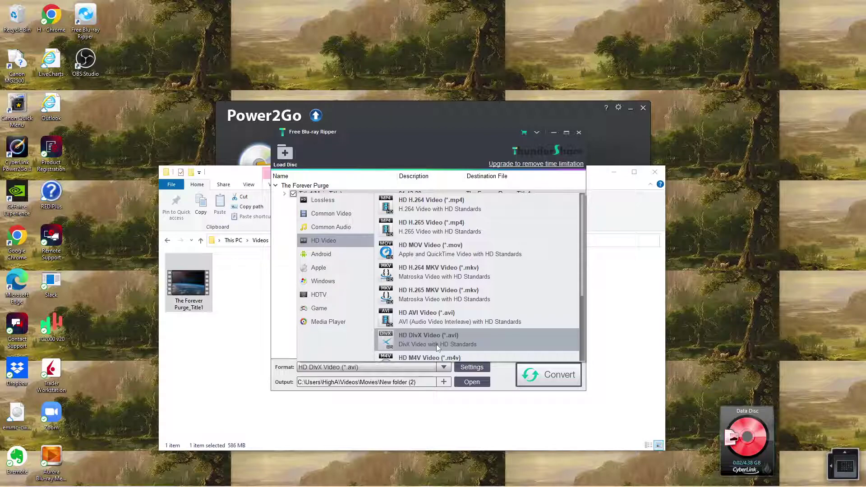
- Open the $39.95 Ripper purchase page via the upgrade link, then return to the ASUS drive tab
left_click(533, 167)
left_click(533, 165)
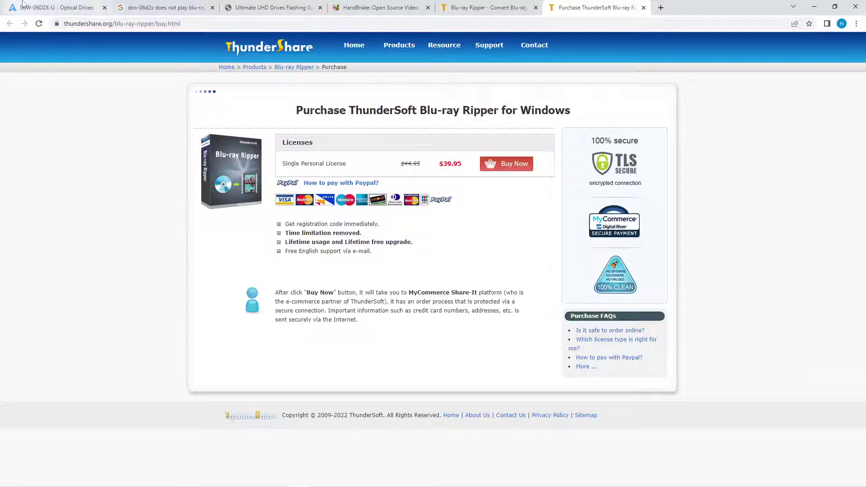
left_click(47, 8)
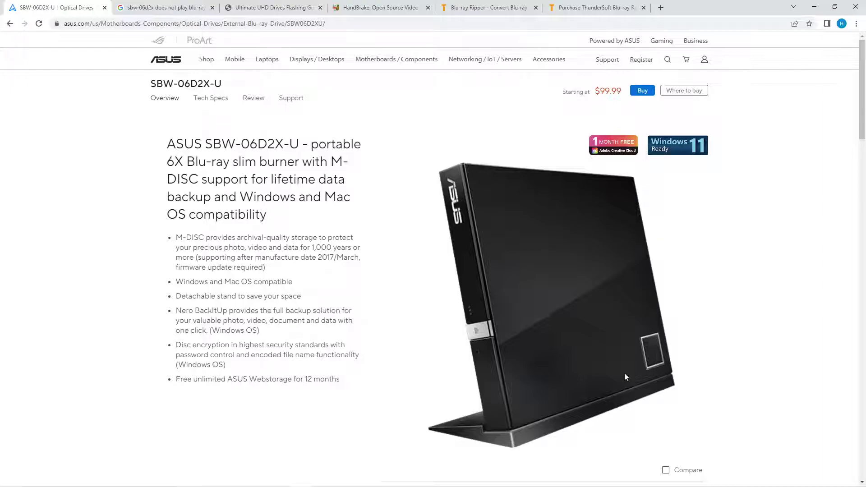
- Open the $99.99 SBW-06D2X-U buy page and highlight its bundled Cyberlink Power2Go 8 software
left_click(641, 91)
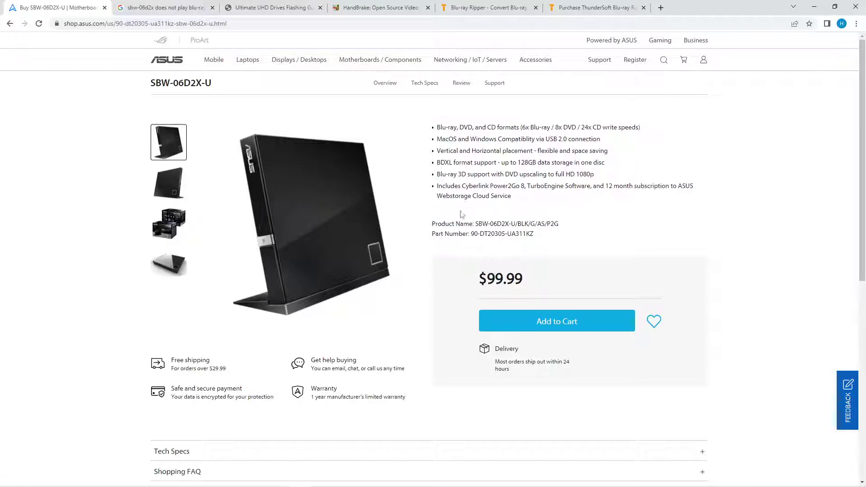
scroll(419, 305, "down", 3)
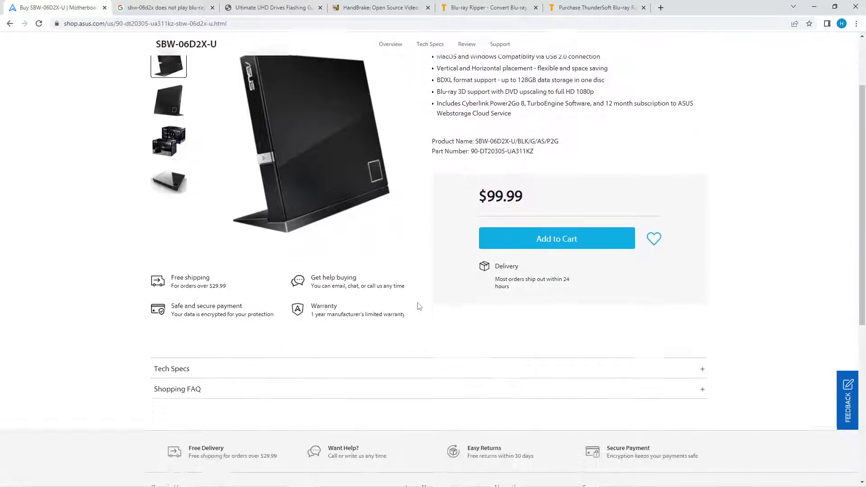
scroll(419, 305, "up", 3)
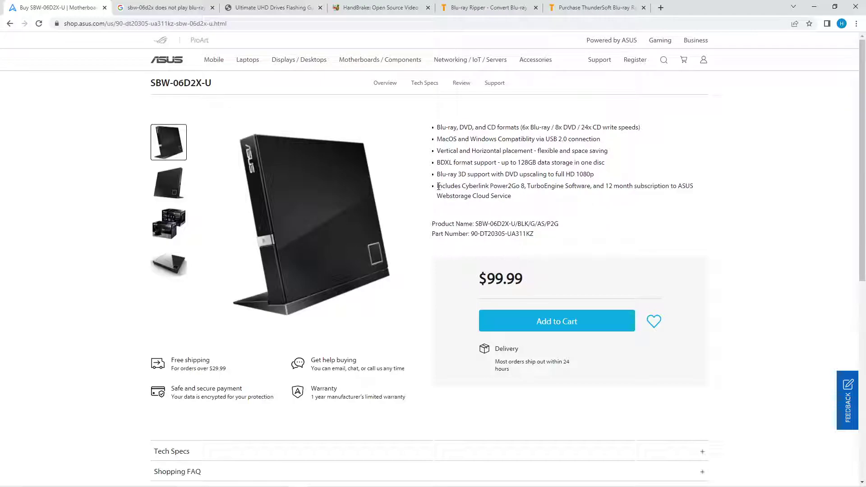
left_click_drag(438, 186, 520, 186)
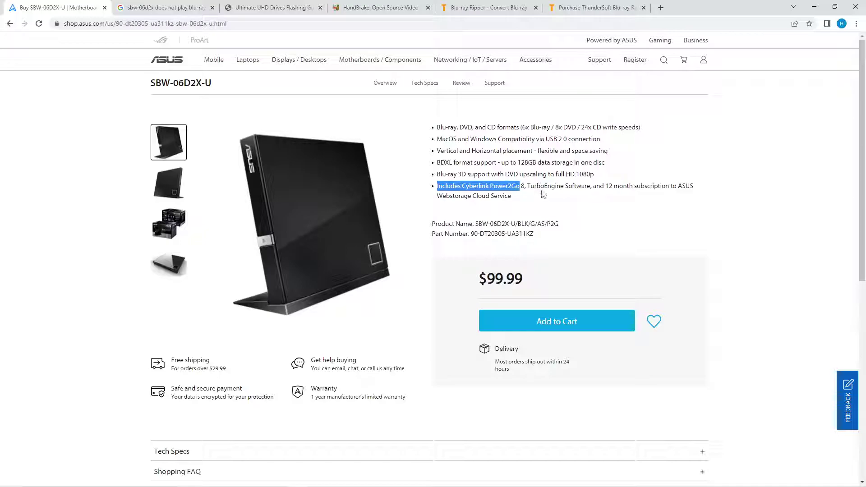
left_click(496, 188)
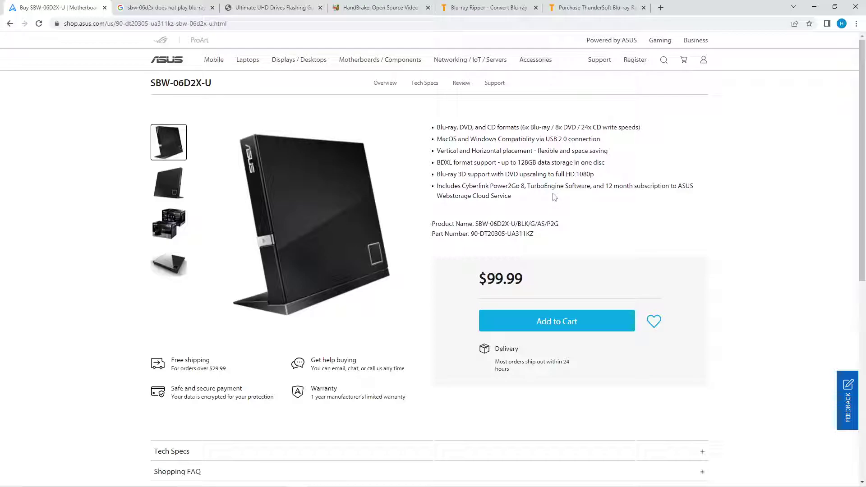
- Switch back to the $39.95 ThunderSoft Blu-ray Ripper for Windows purchase tab
left_click(590, 4)
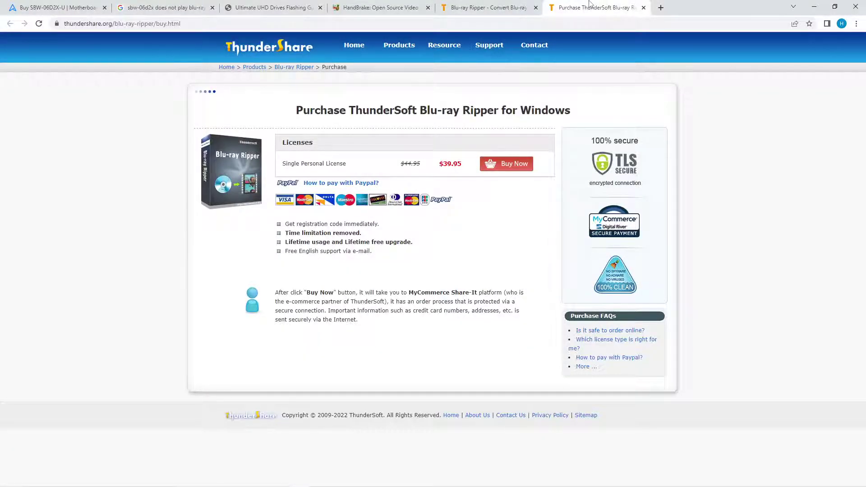
left_click(814, 8)
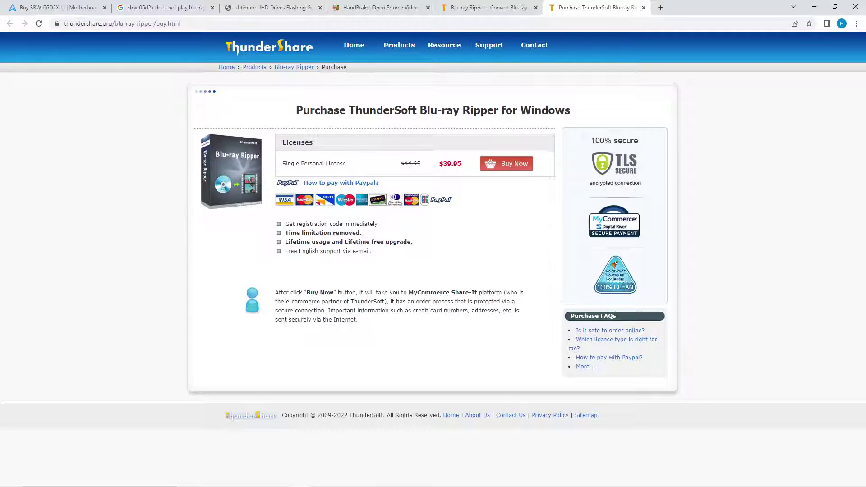